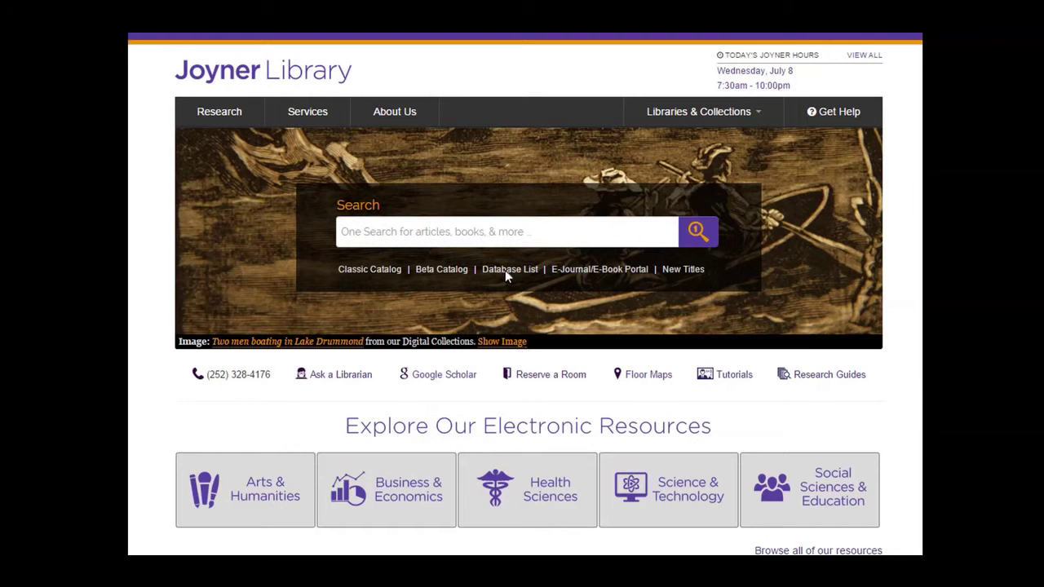
click(505, 272)
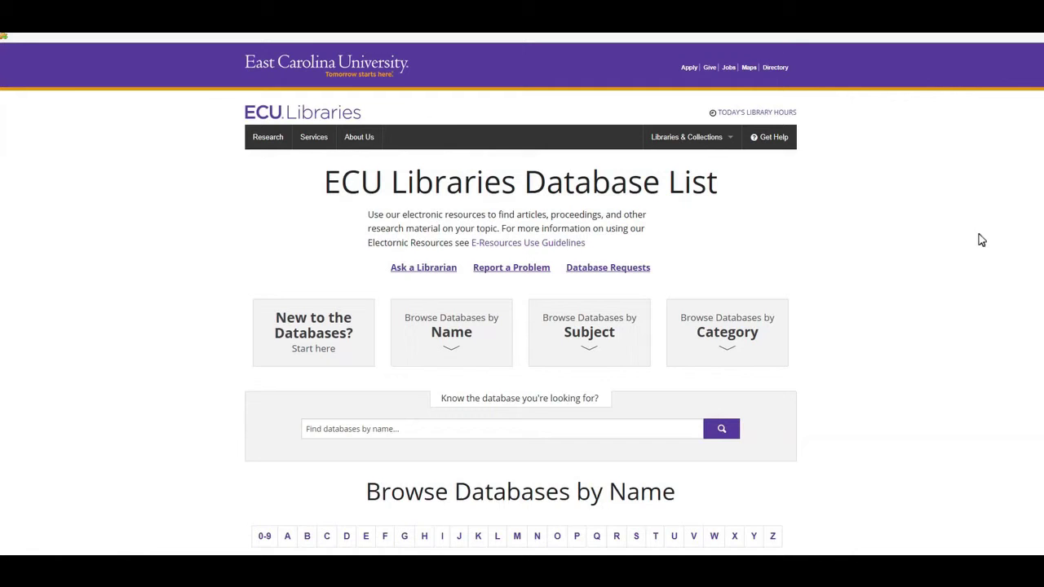
scroll(1039, 276, down, 3)
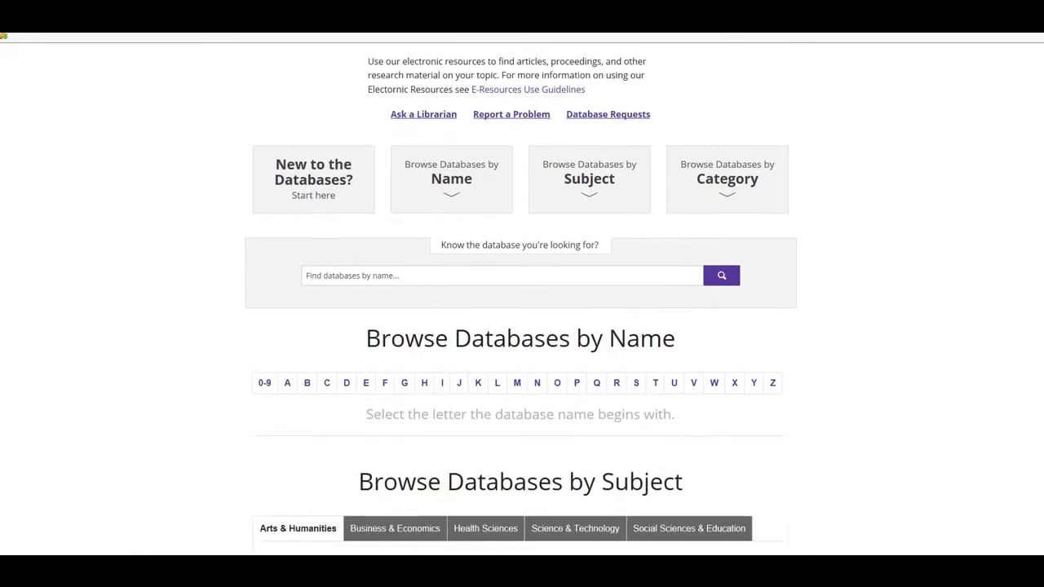
scroll(1029, 303, down, 2)
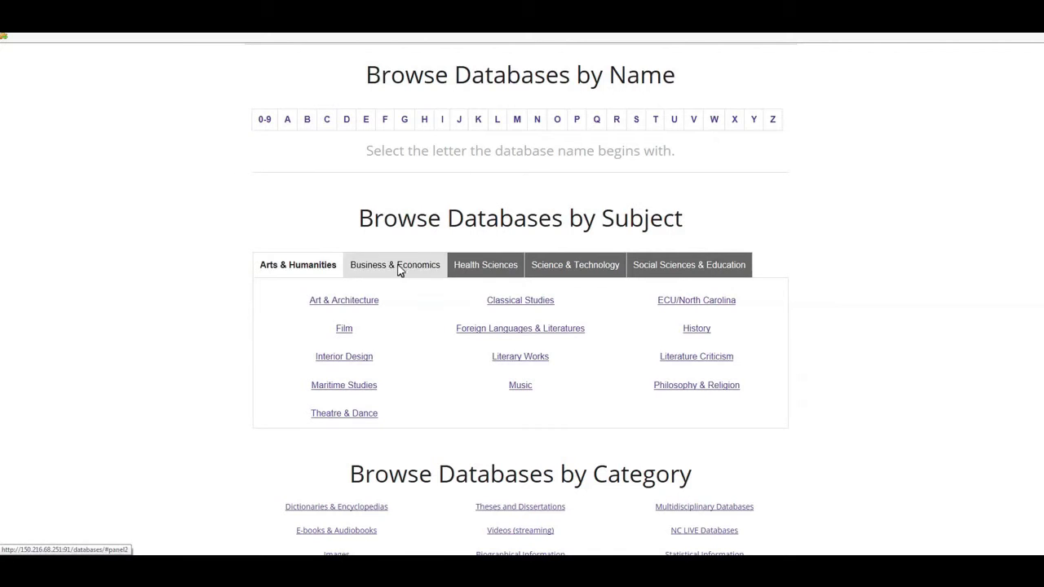
scroll(535, 431, down, 4)
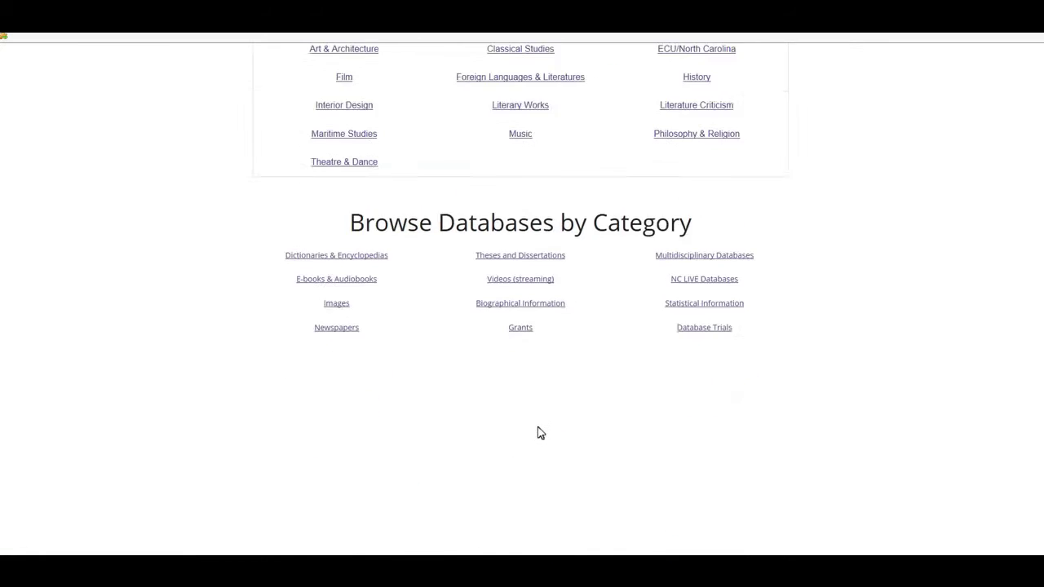
scroll(515, 263, up, 3)
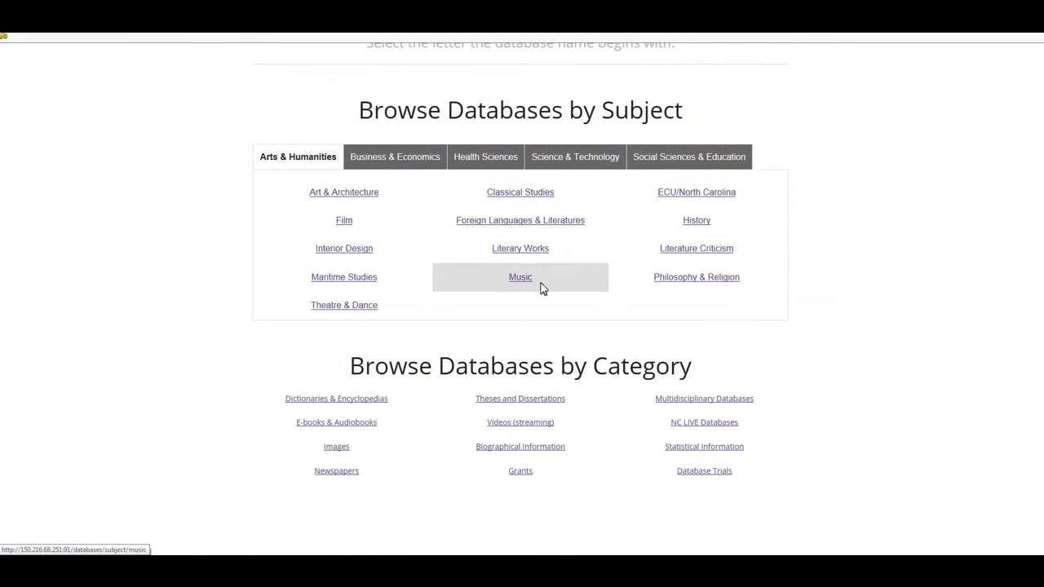
Step: Show the Philosophy & Religion databases and read the Philosopher's Index description
click(672, 281)
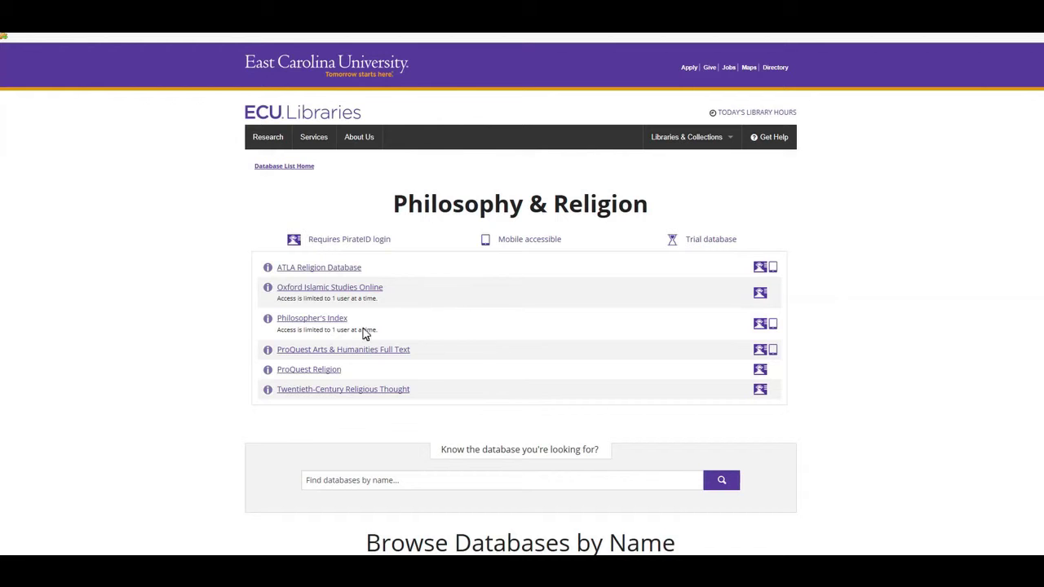
mouse_move(343, 320)
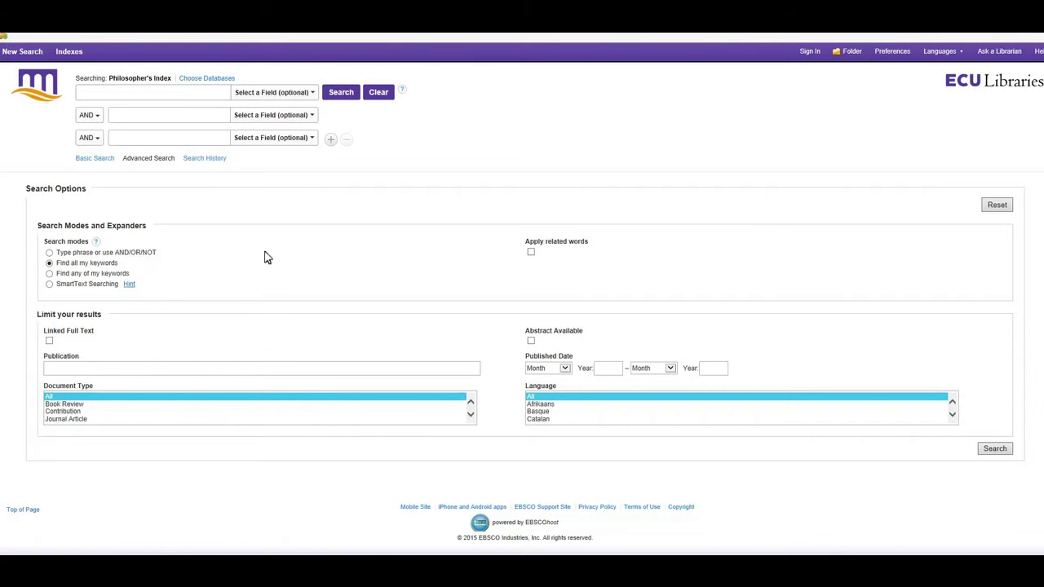
Step: Browse the People as Subject index for heidegger and add 'heidegger, martin' to the query
click(72, 53)
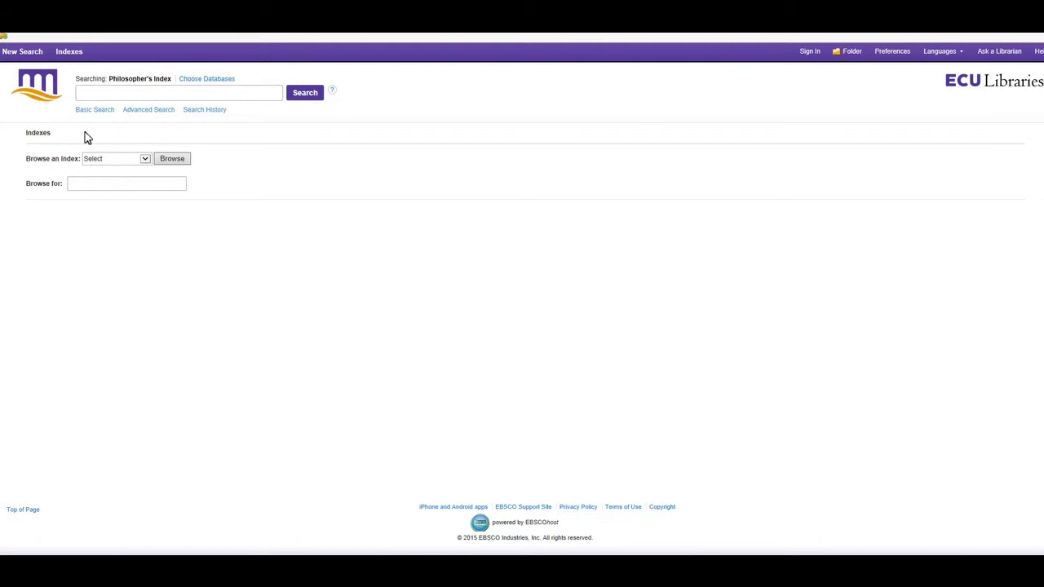
click(144, 161)
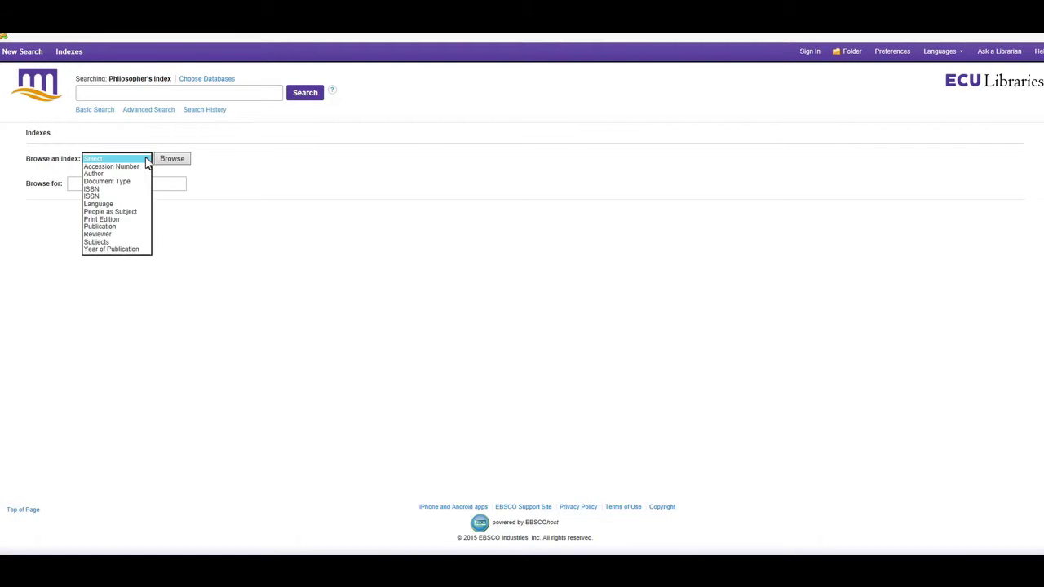
click(129, 213)
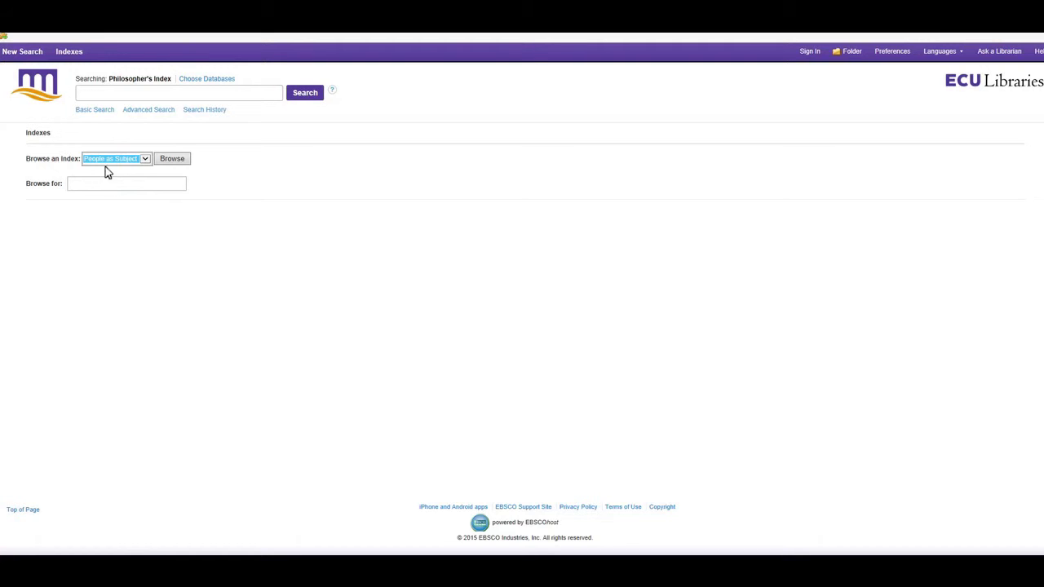
click(105, 187)
text(heid)
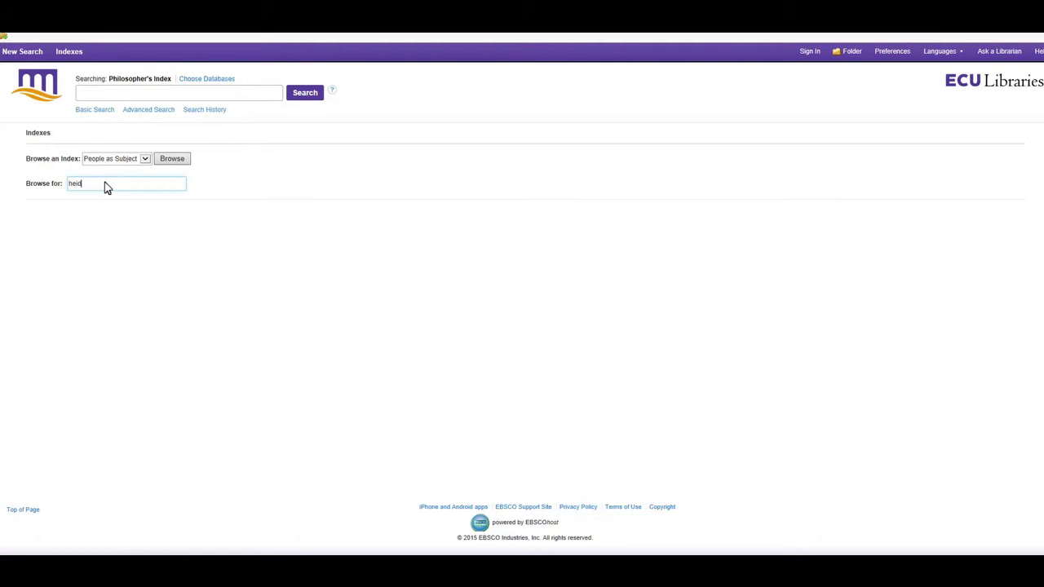
text(egger)
key(Return)
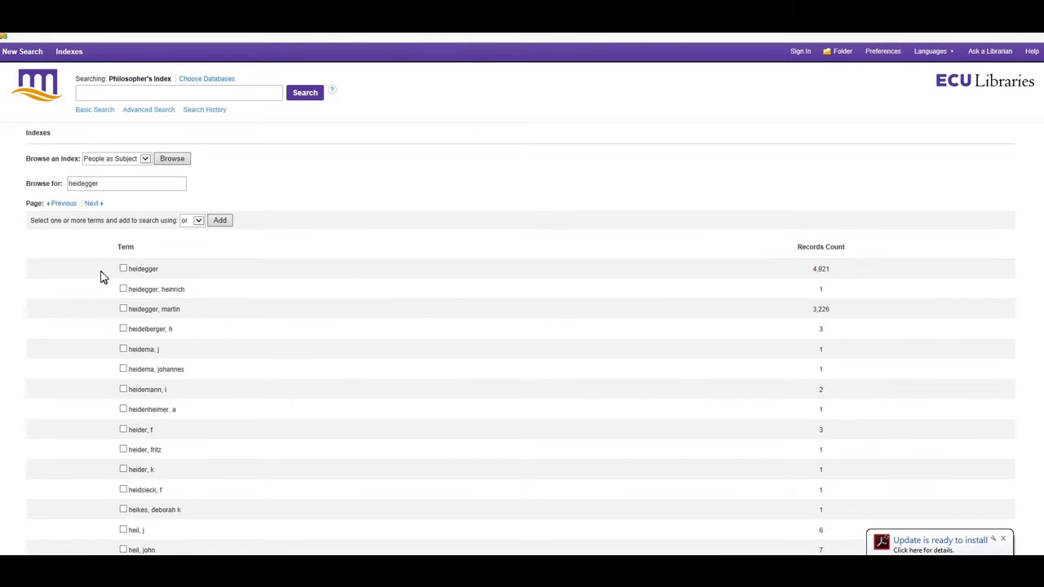
click(123, 309)
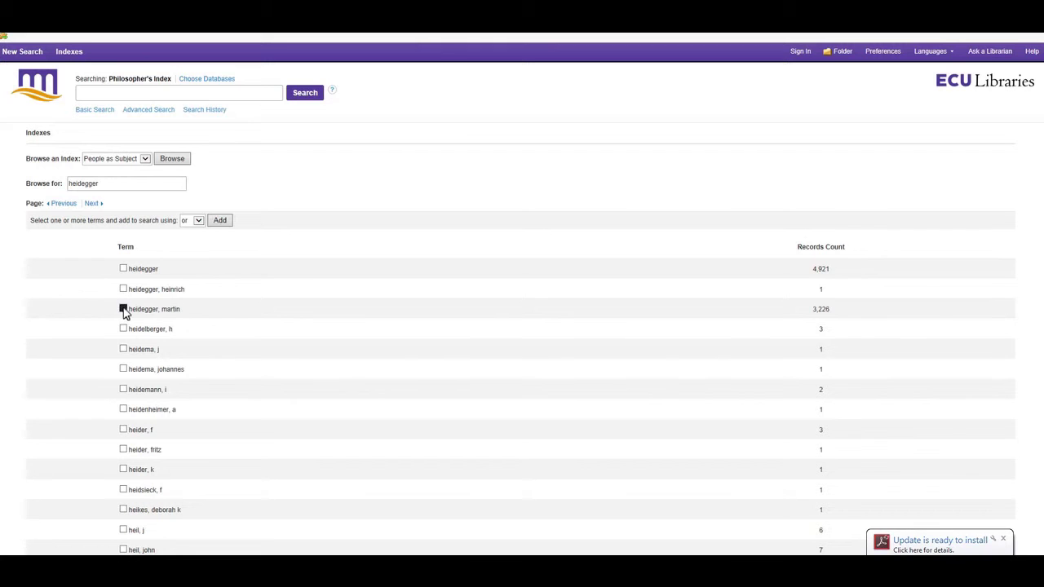
click(221, 221)
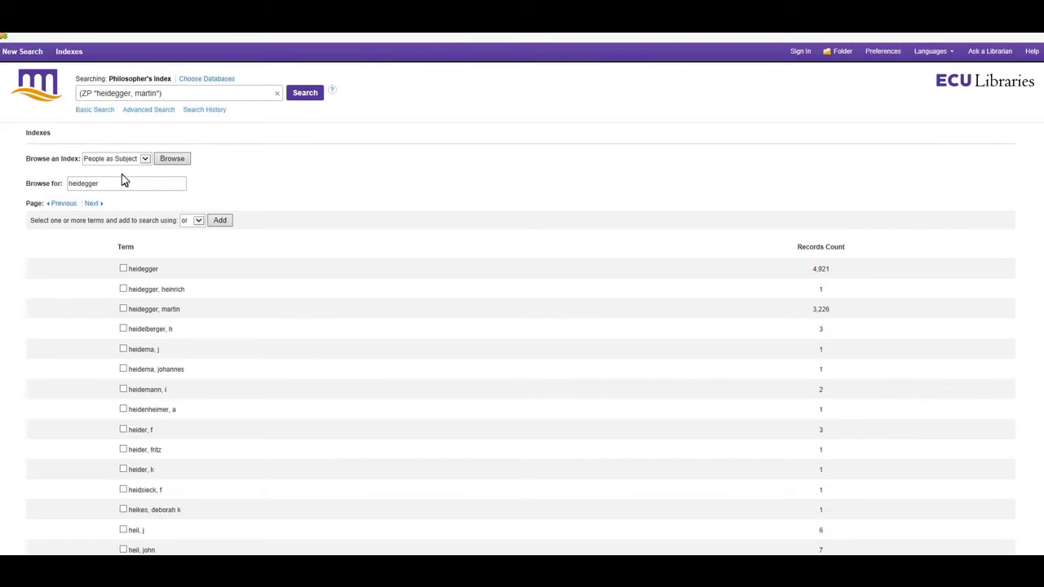
Step: Browse the Subjects index for authenticity and add it to the query with the 'and' operator
click(144, 159)
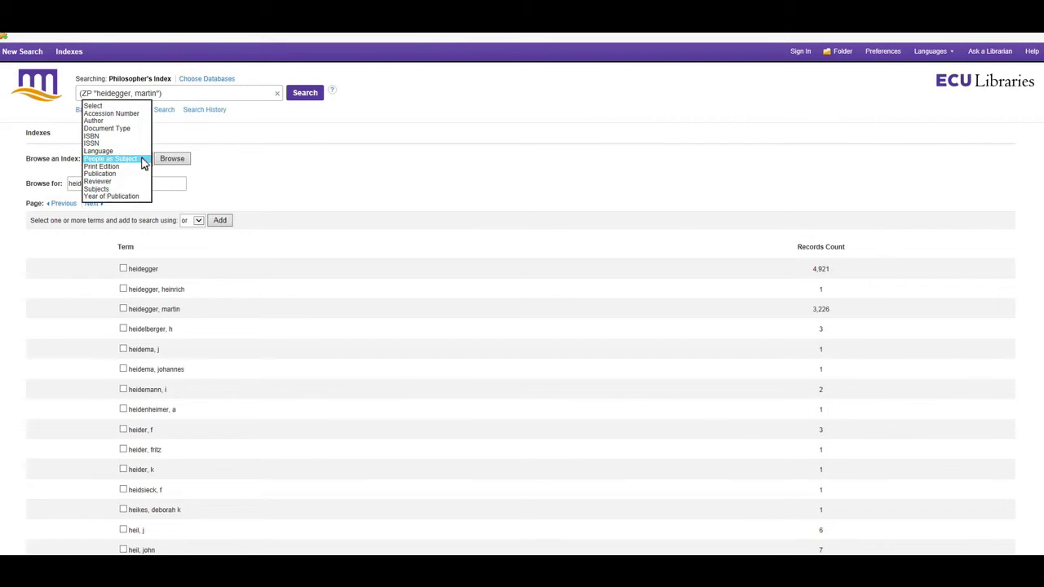
click(131, 189)
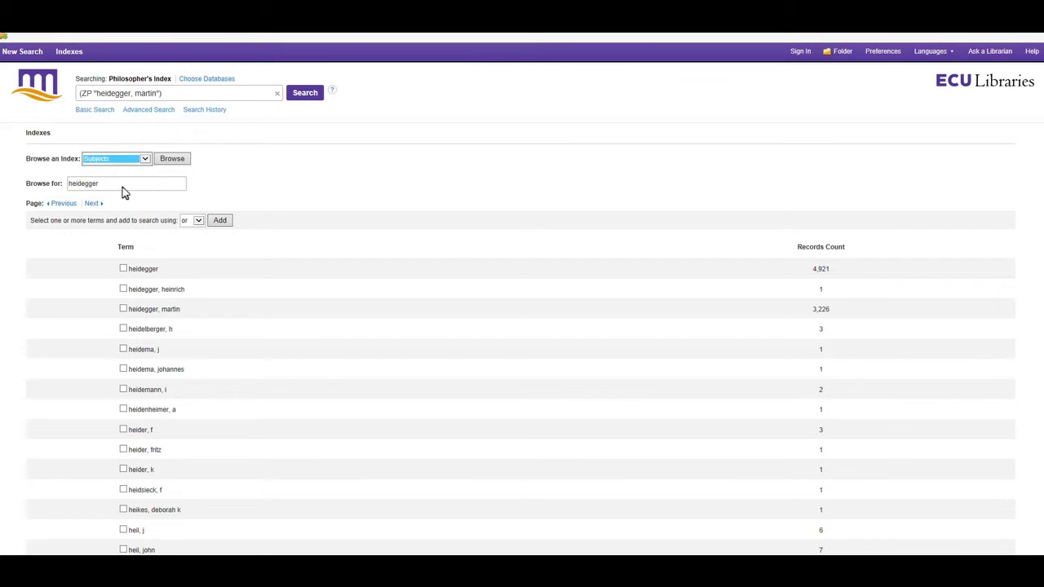
drag(129, 188, 64, 189)
text(authenticity)
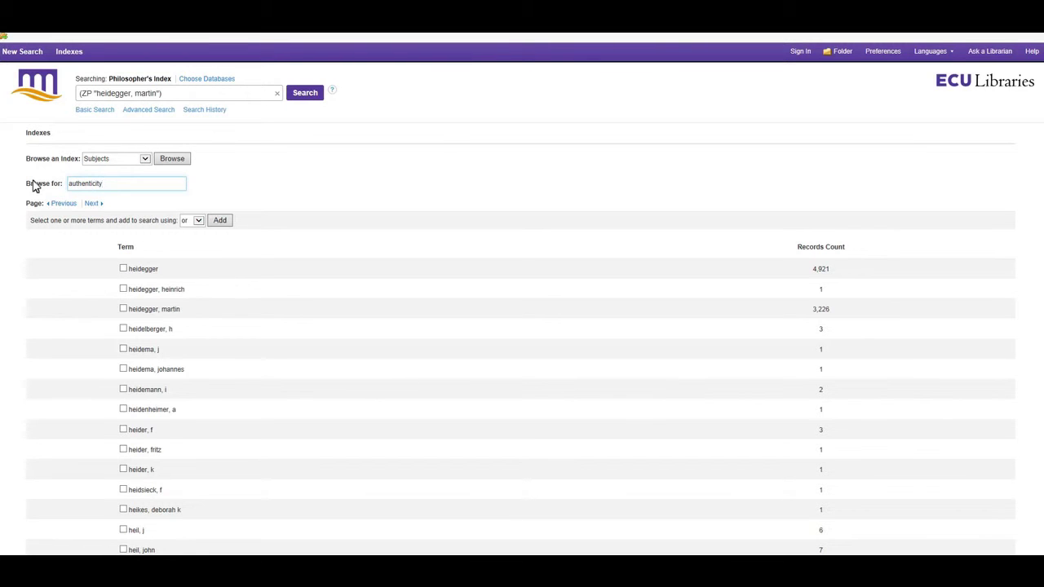
key(Return)
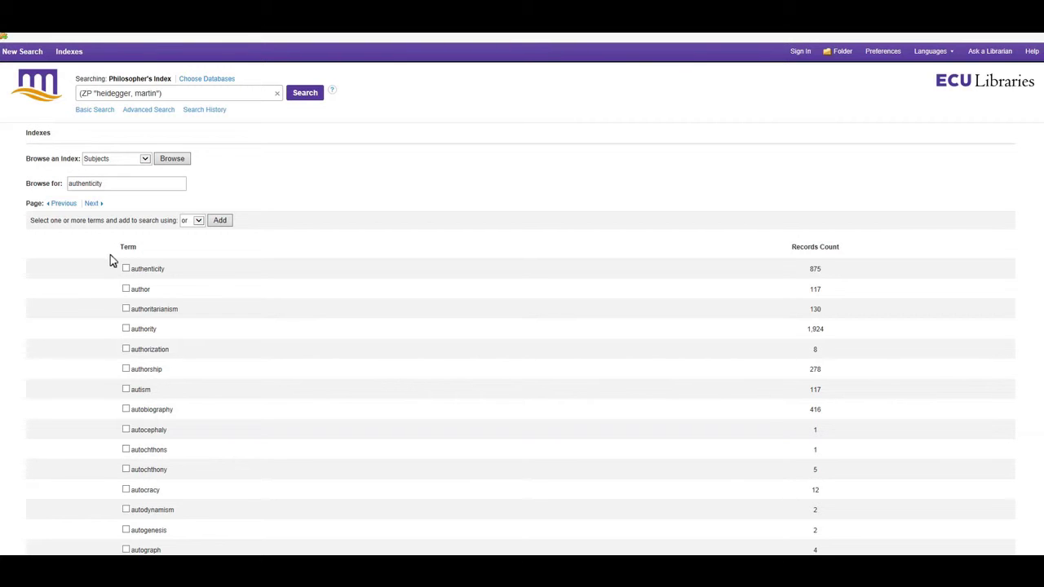
click(126, 270)
click(193, 220)
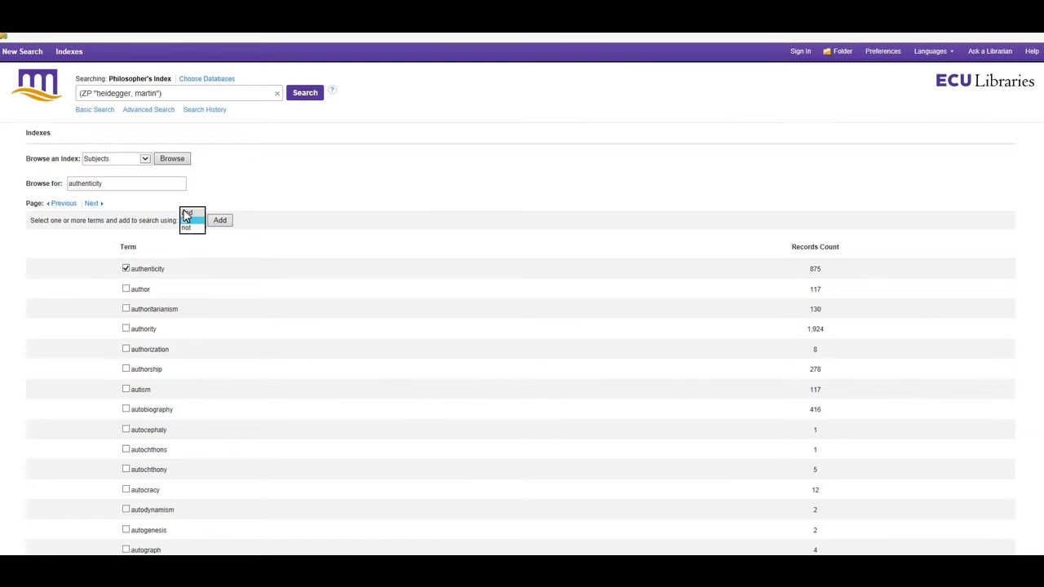
click(187, 218)
click(220, 222)
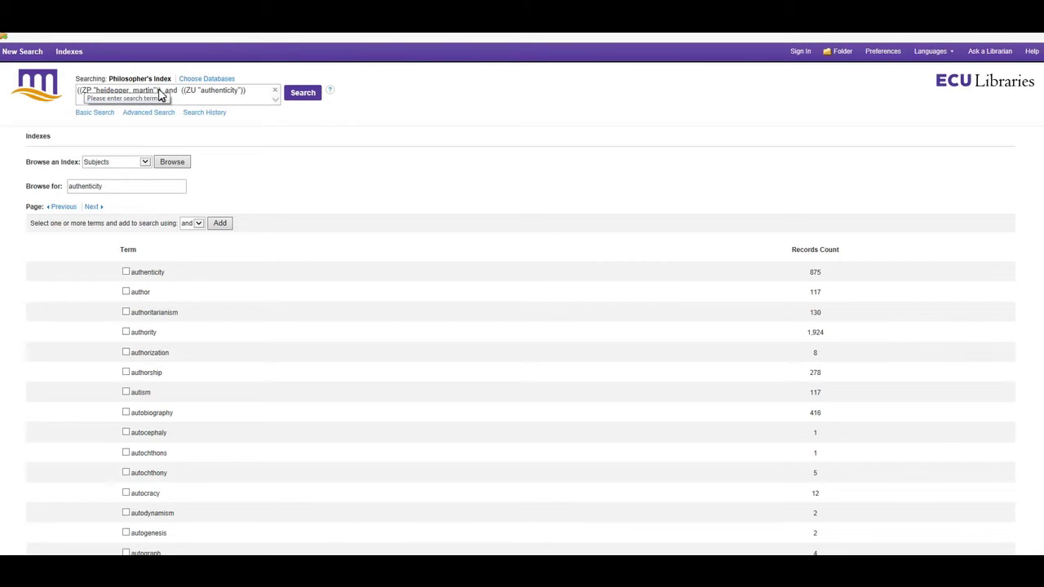
drag(154, 91, 109, 93)
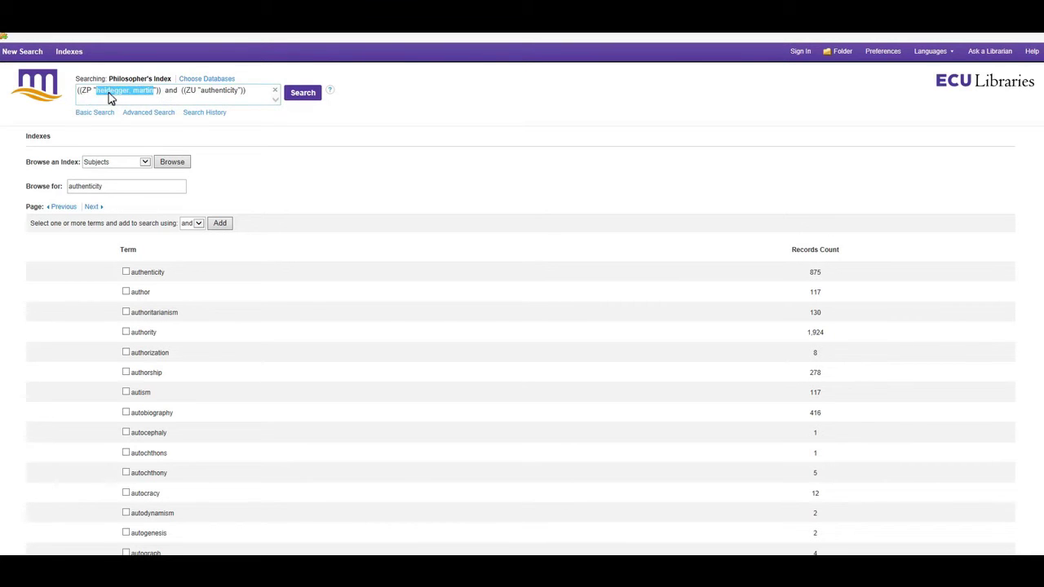
click(186, 91)
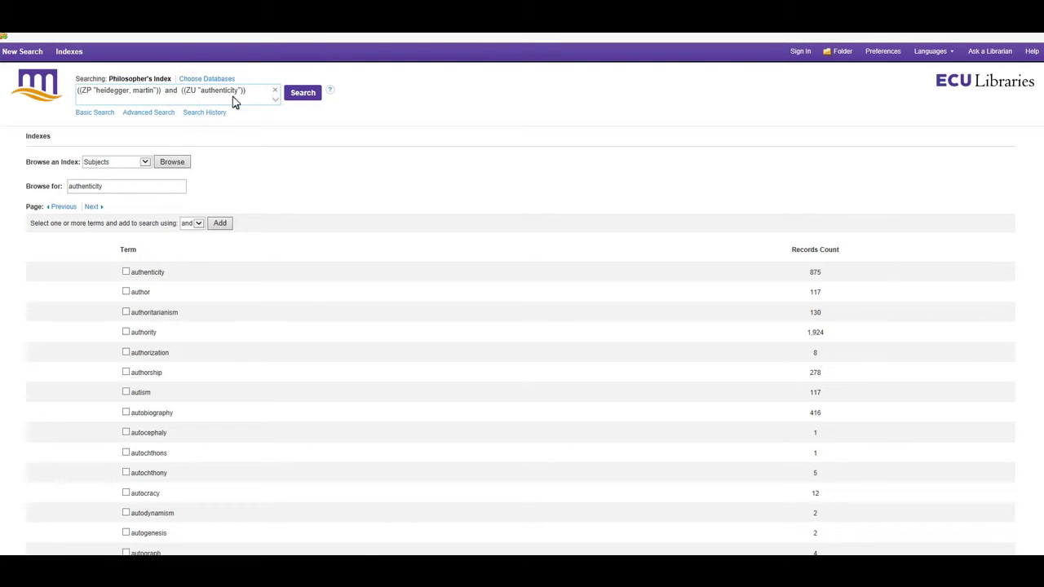
Step: Run the search, limit to Academic Journals, and open the PDF of 'Existential Hospitality: A Dialogue in Becoming'
click(299, 96)
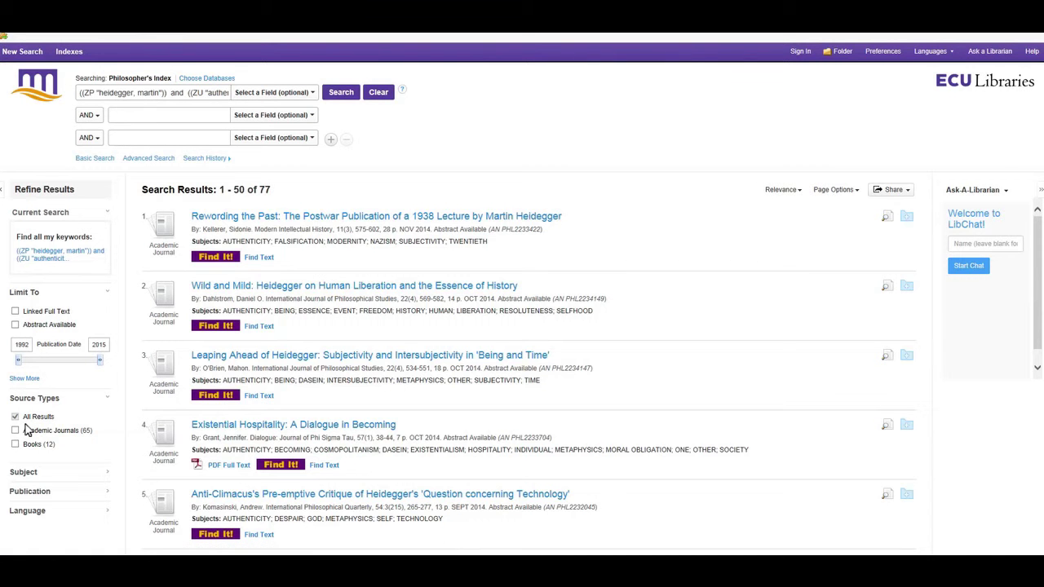
click(16, 431)
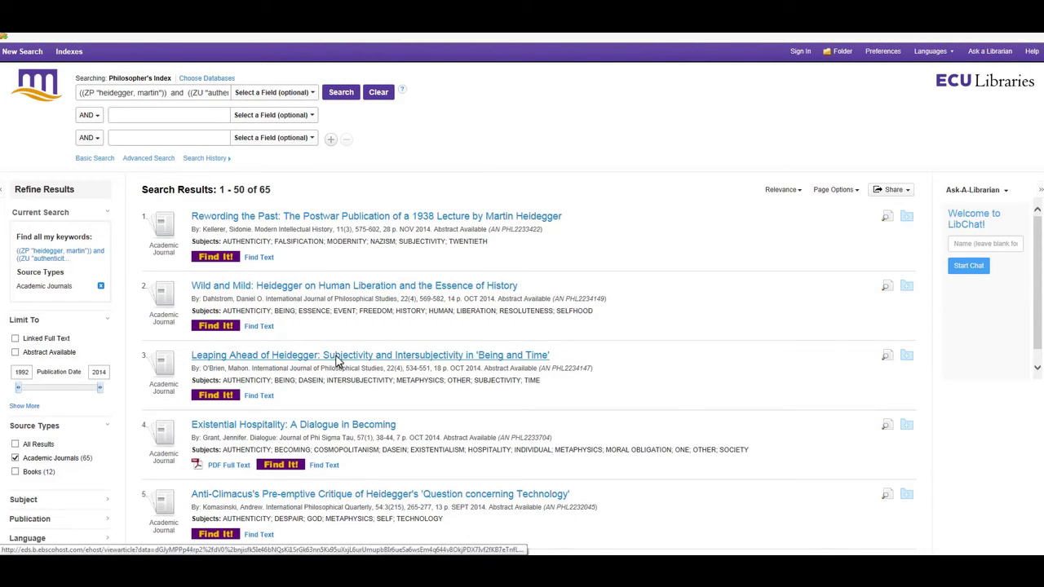
click(231, 466)
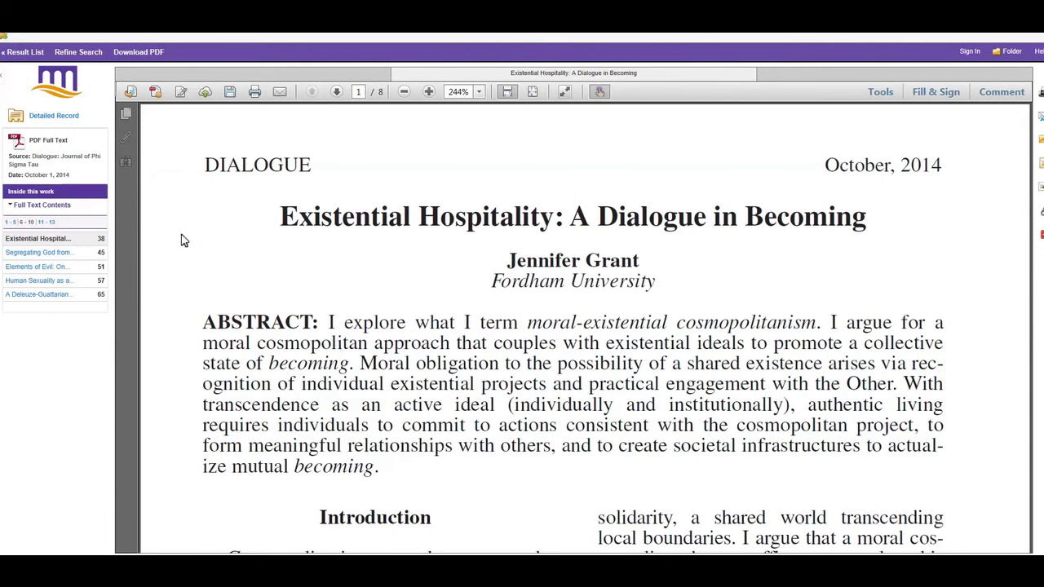
Step: Leave the PDF viewer via the « Result List link
click(20, 51)
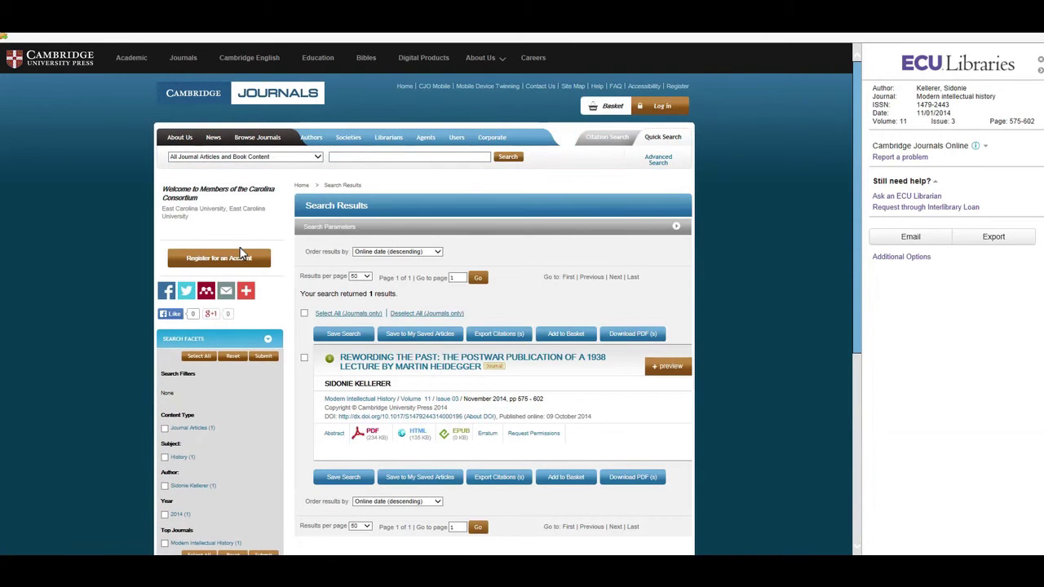
Step: Open the full-text PDF of the 1938 Heidegger lecture article and scroll through it
scroll(305, 277, down, 3)
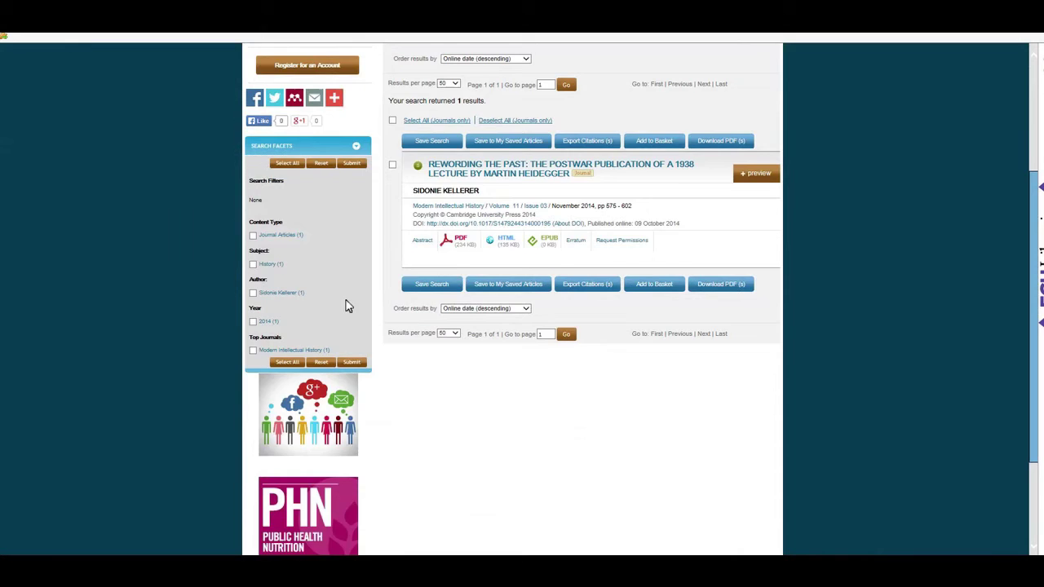
scroll(346, 306, up, 3)
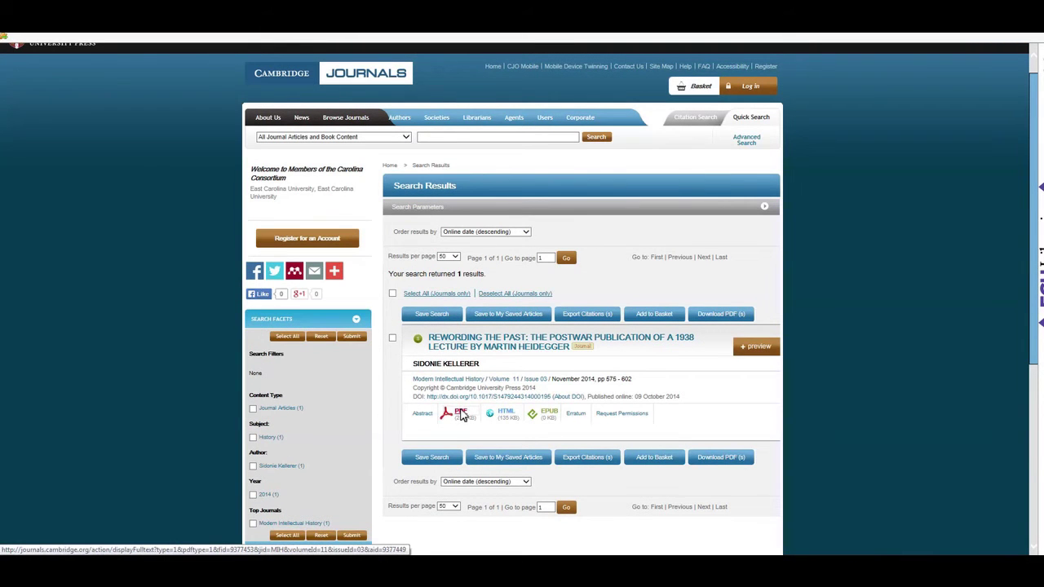
click(460, 416)
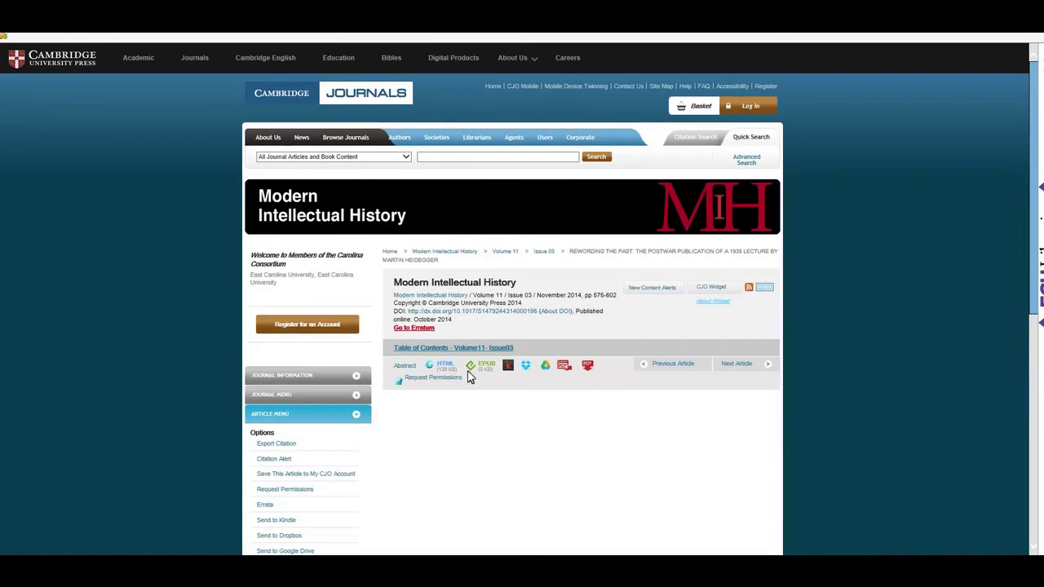
scroll(470, 377, down, 1)
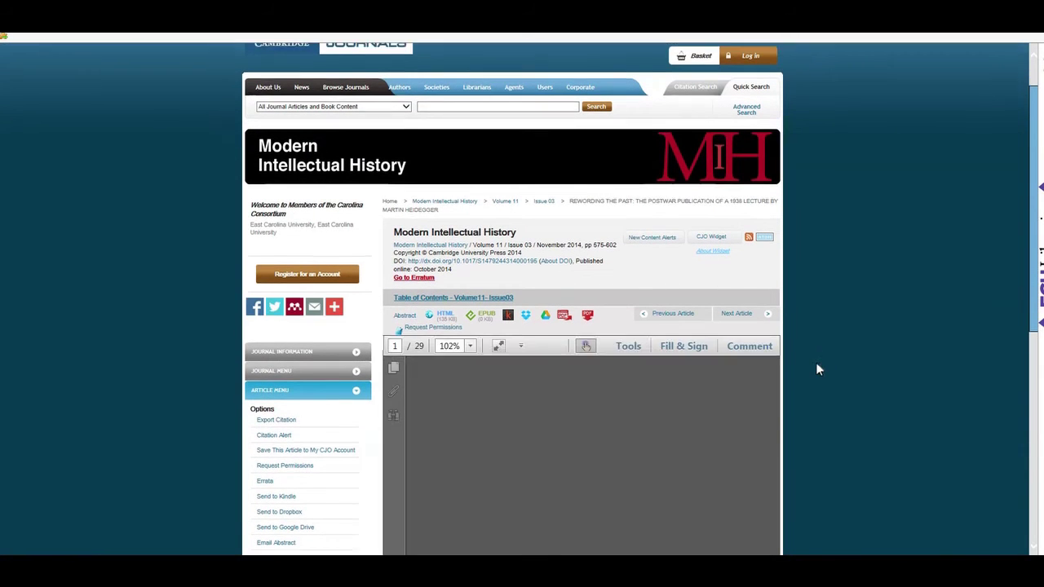
scroll(816, 369, down, 5)
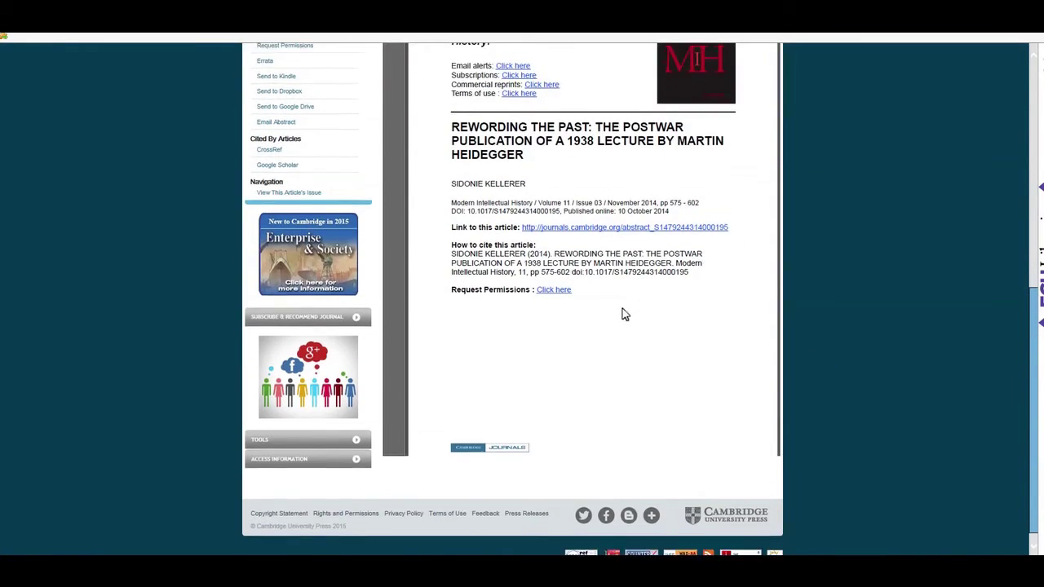
scroll(625, 315, up, 3)
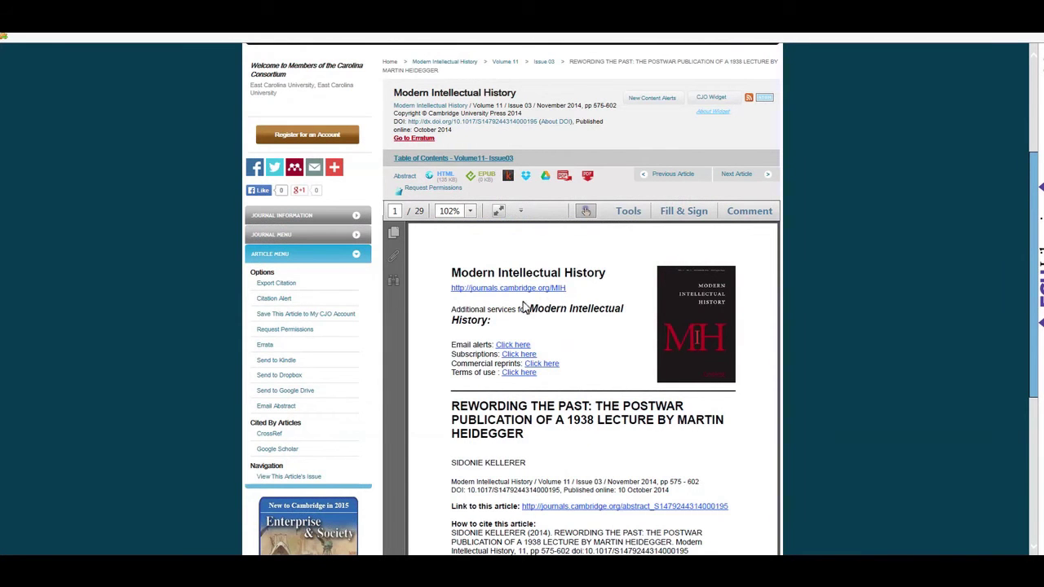
Step: Return to the Philosopher's Index results and scroll down to 'Toward a Concept of Ecological Violence'
click(565, 33)
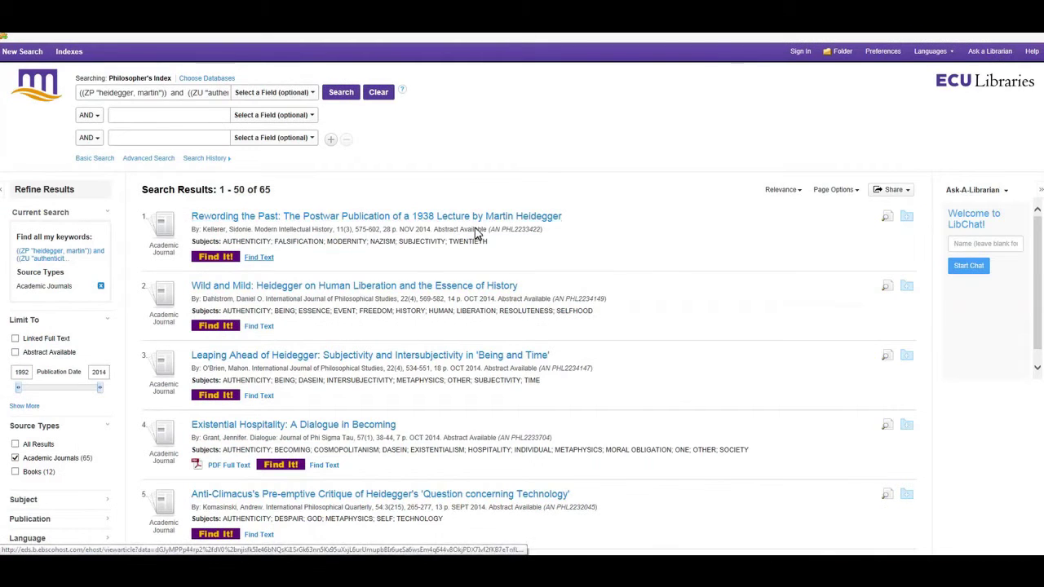
scroll(481, 244, down, 8)
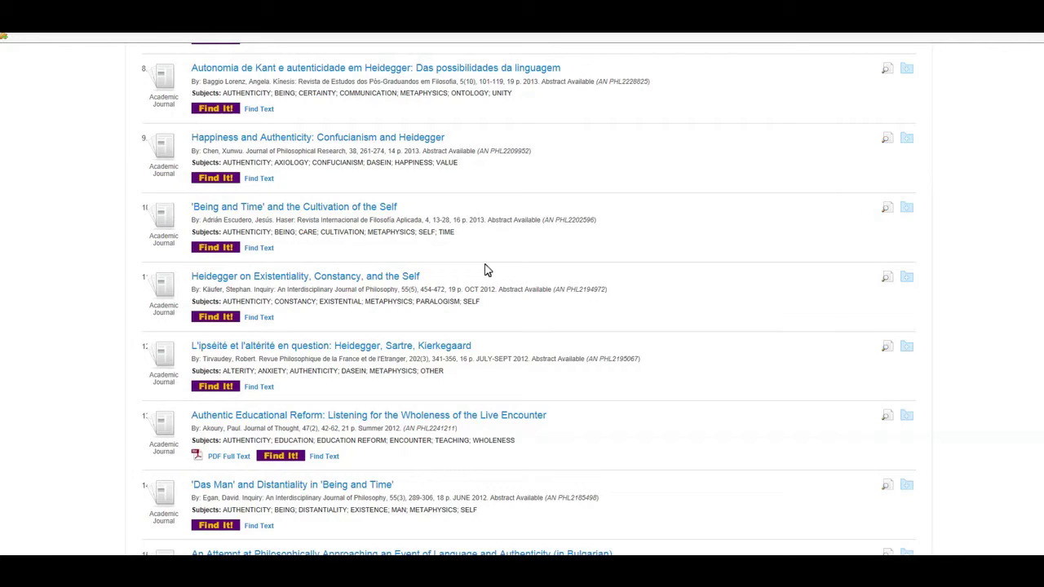
scroll(487, 269, down, 2)
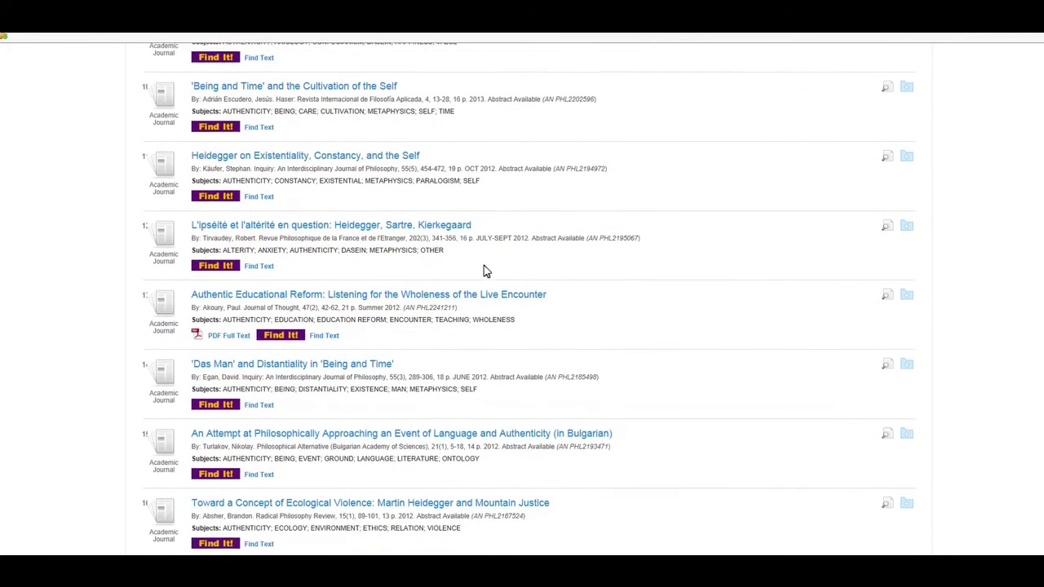
scroll(483, 265, down, 1)
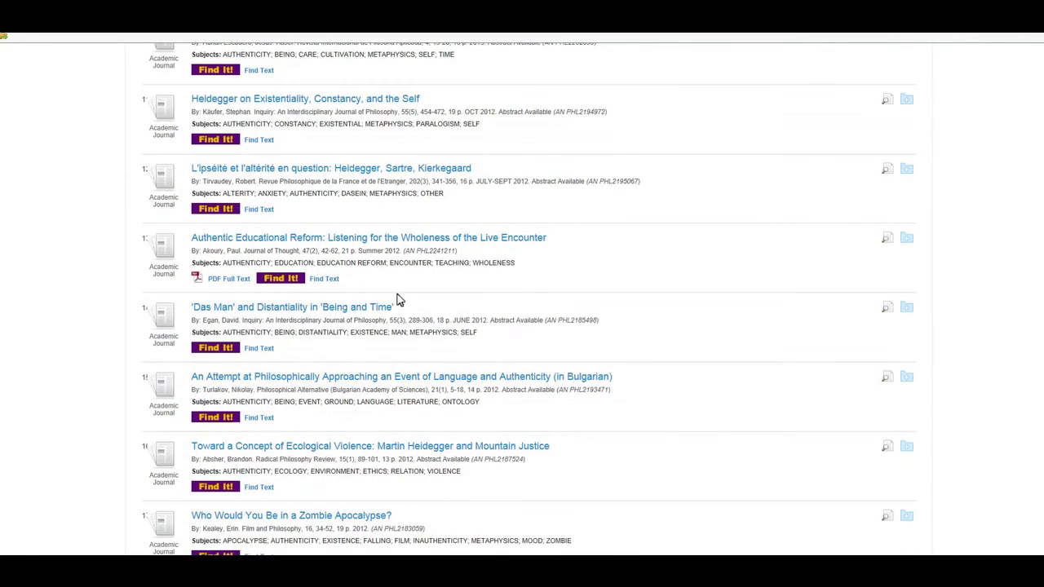
scroll(398, 301, down, 1)
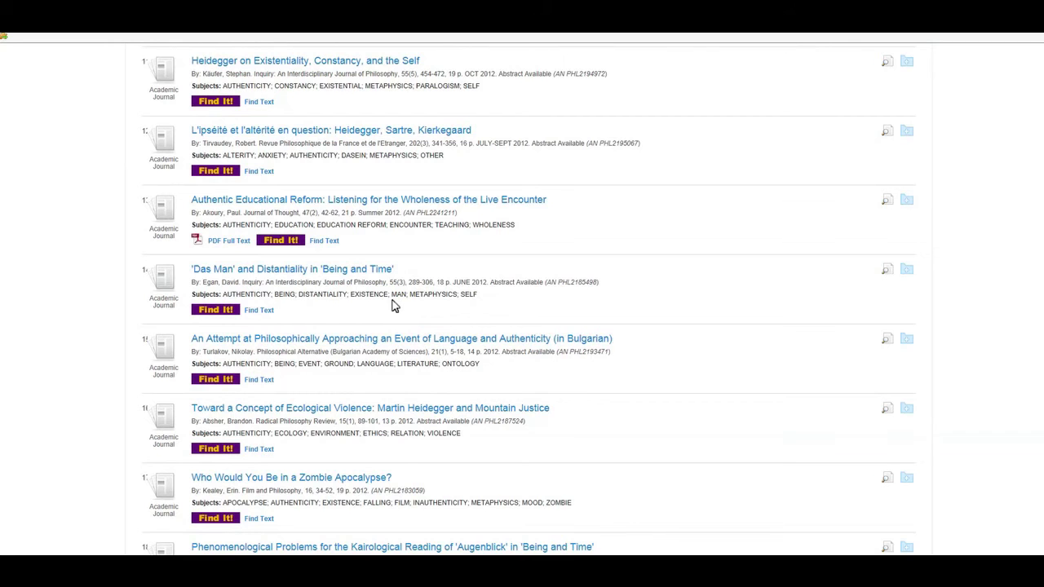
scroll(392, 305, down, 2)
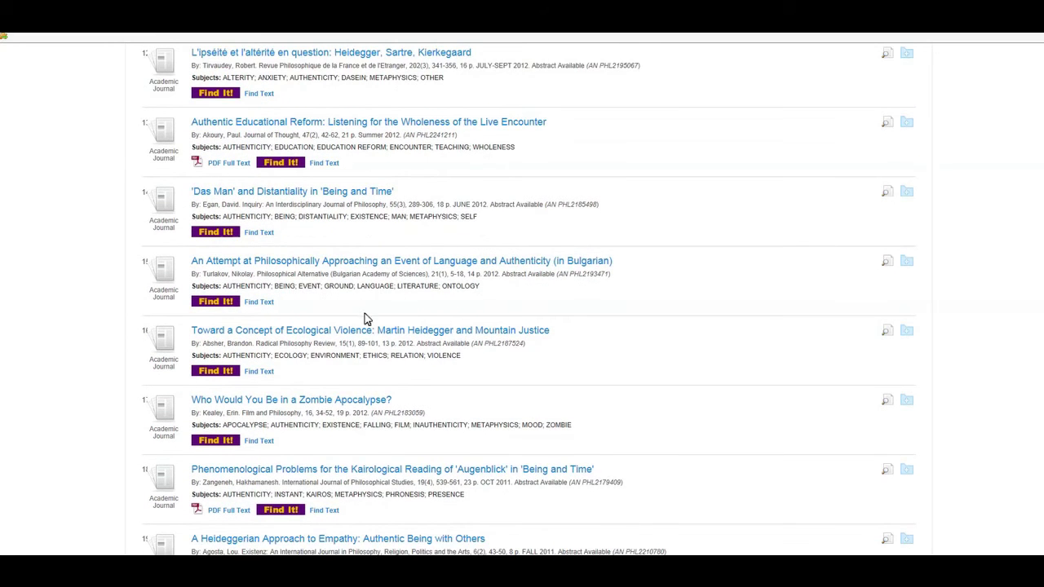
scroll(359, 323, down, 1)
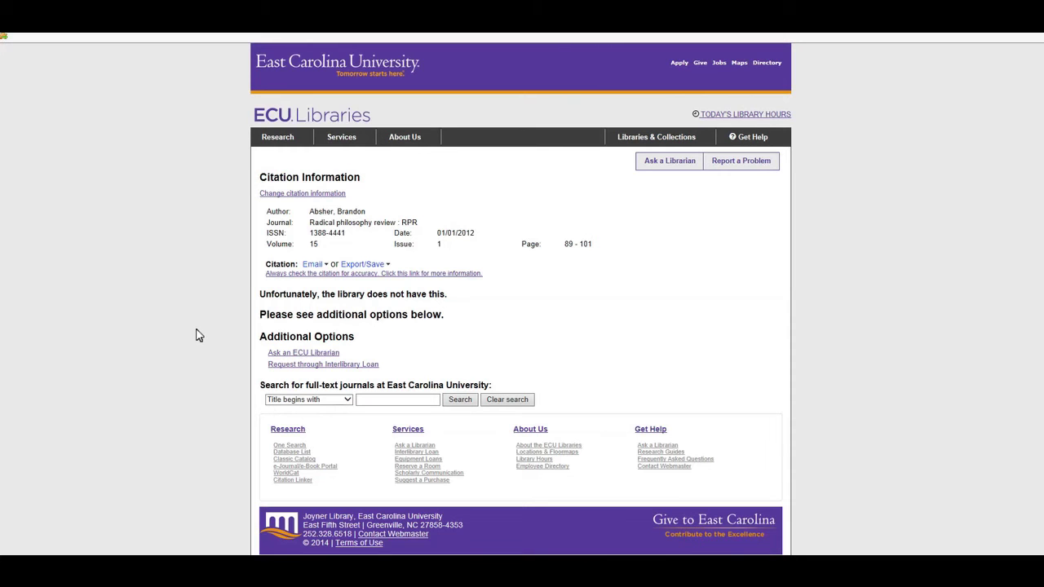
Step: Request the Ecological Violence article through Interlibrary Loan, reaching the ILLiad logon page
click(278, 365)
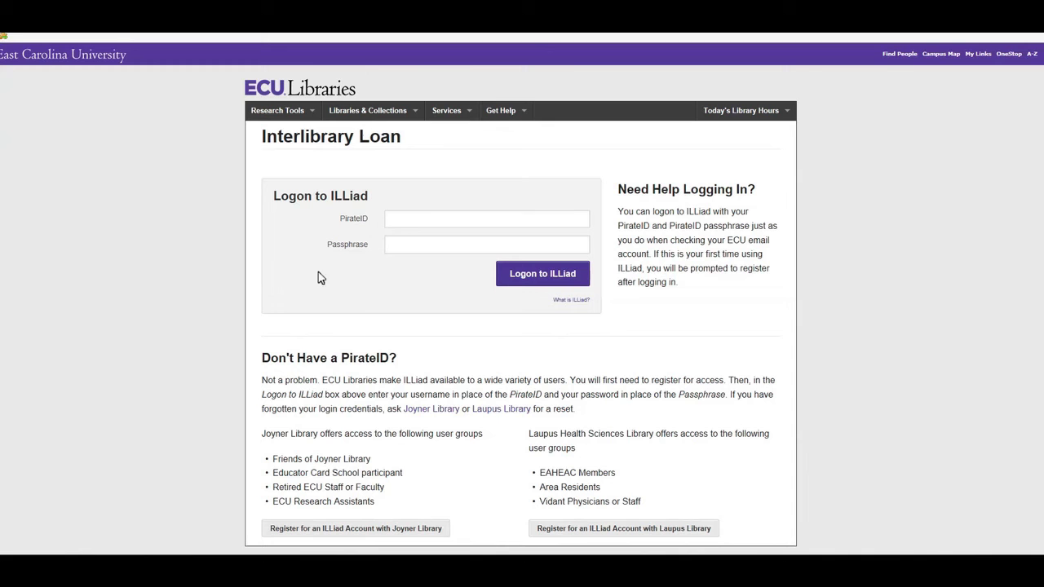
right_click(216, 203)
click(232, 167)
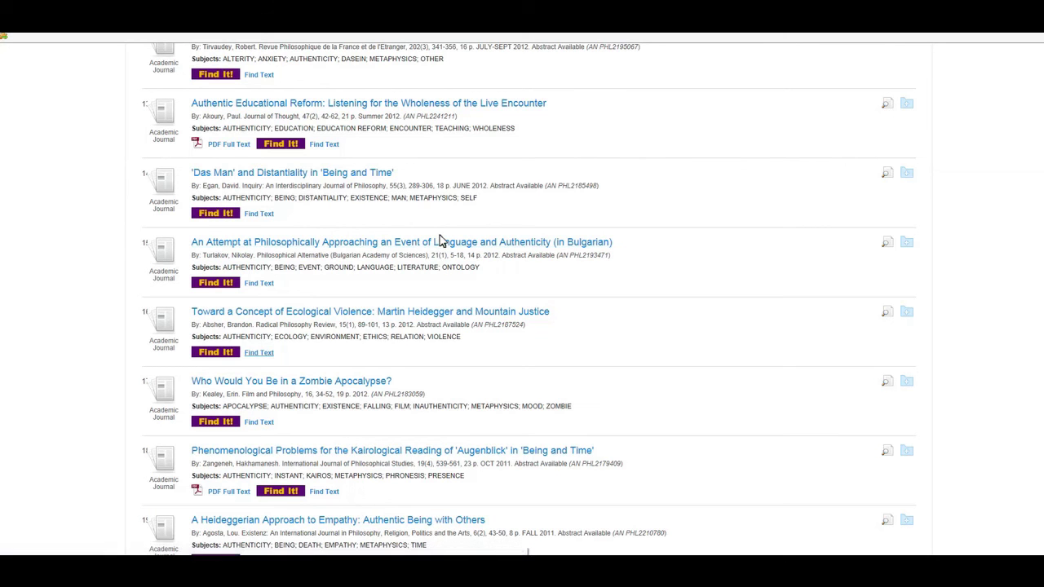
Step: Open the record for 'Authentic Educational Reform: Listening for the Wholeness of the Live Encounter'
scroll(433, 260, up, 5)
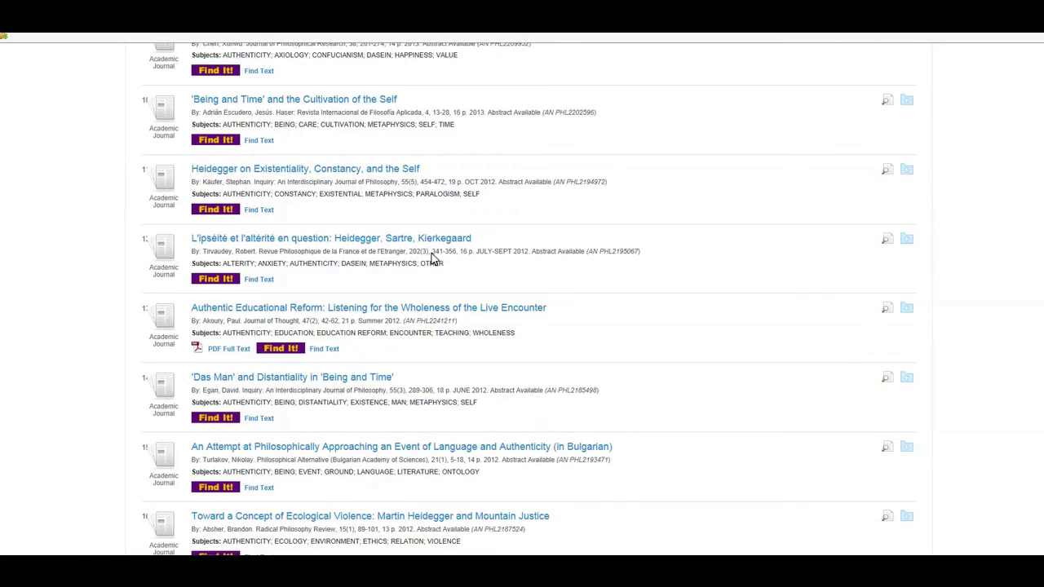
scroll(363, 316, down, 3)
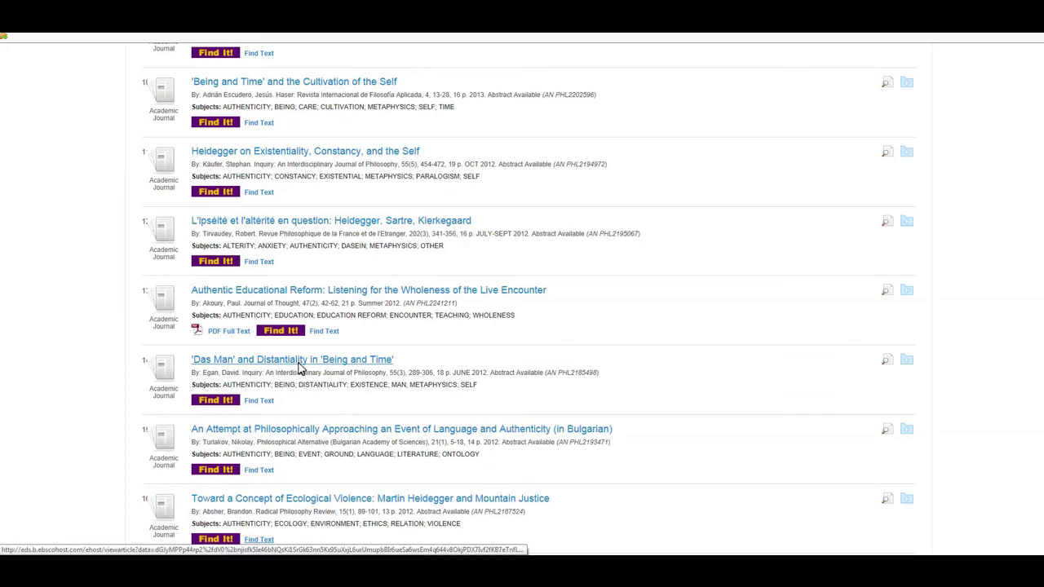
click(319, 290)
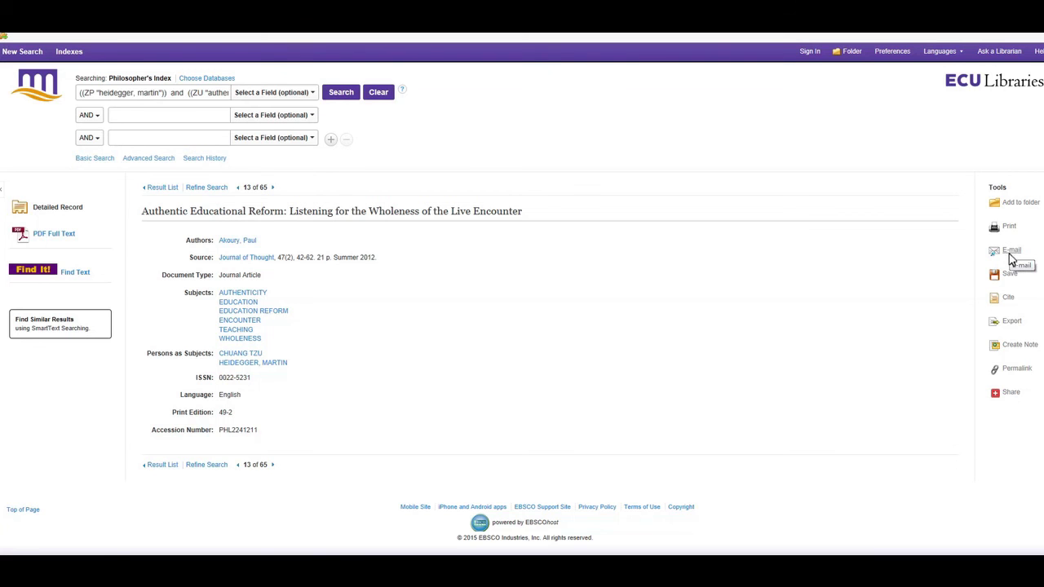
Step: Show the Cite formats and copy the APA citation text
click(1008, 300)
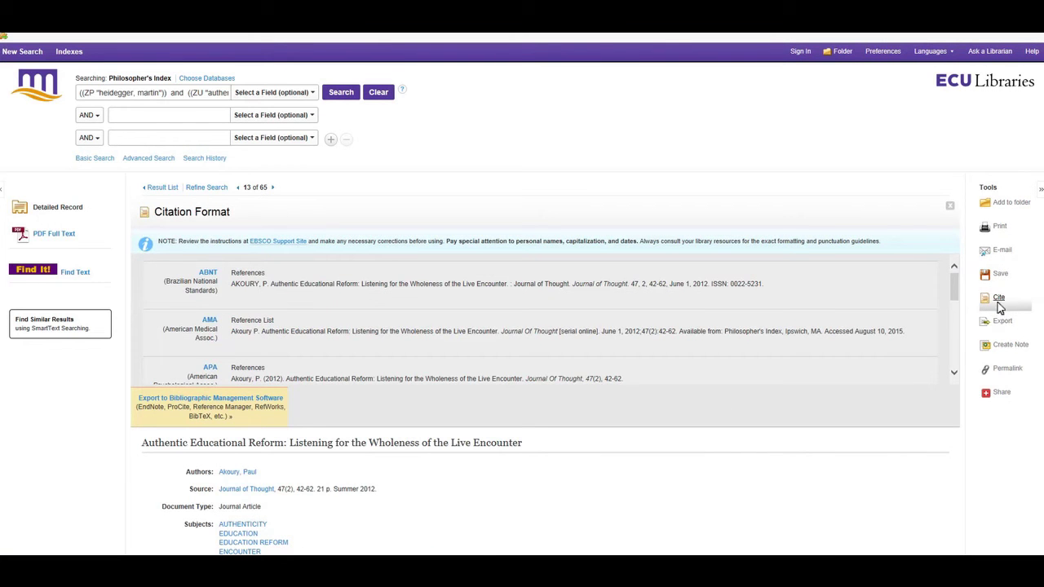
scroll(479, 338, down, 3)
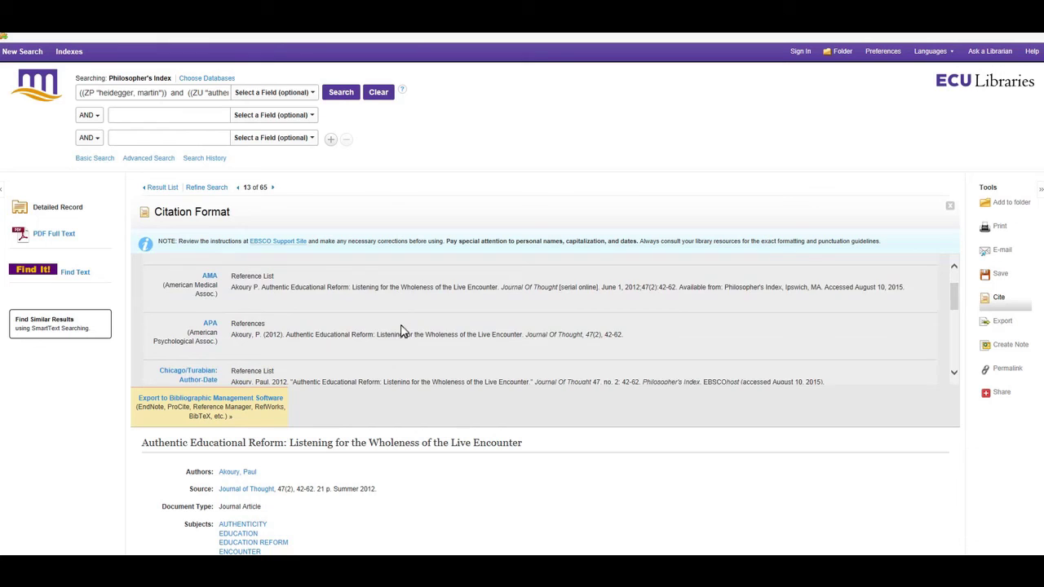
drag(637, 315, 257, 334)
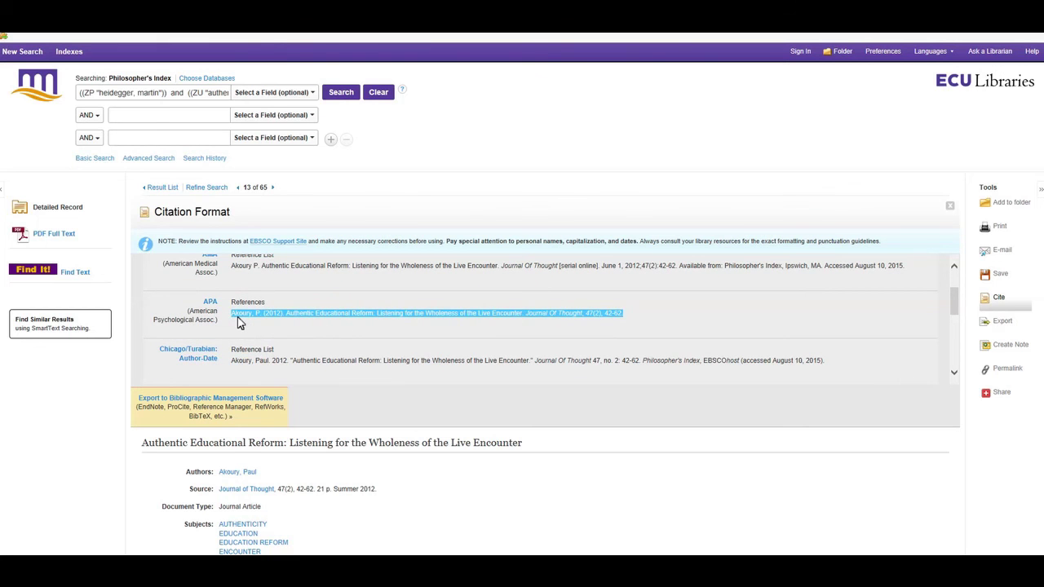
right_click(244, 319)
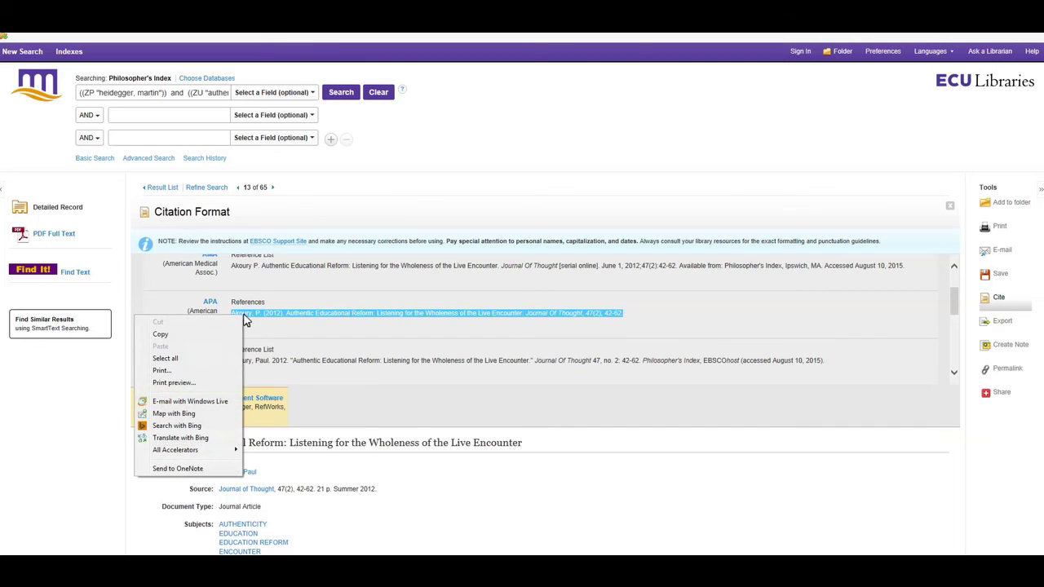
click(244, 331)
Step: Close the Citation Format panel, leaving the plain detailed record
scroll(338, 333, down, 1)
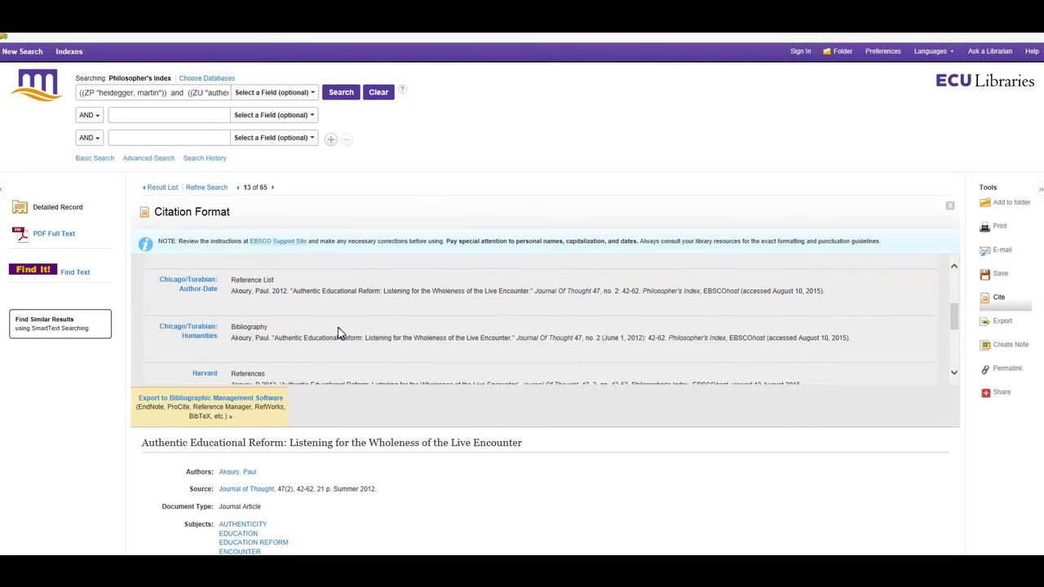
scroll(338, 333, down, 2)
click(949, 205)
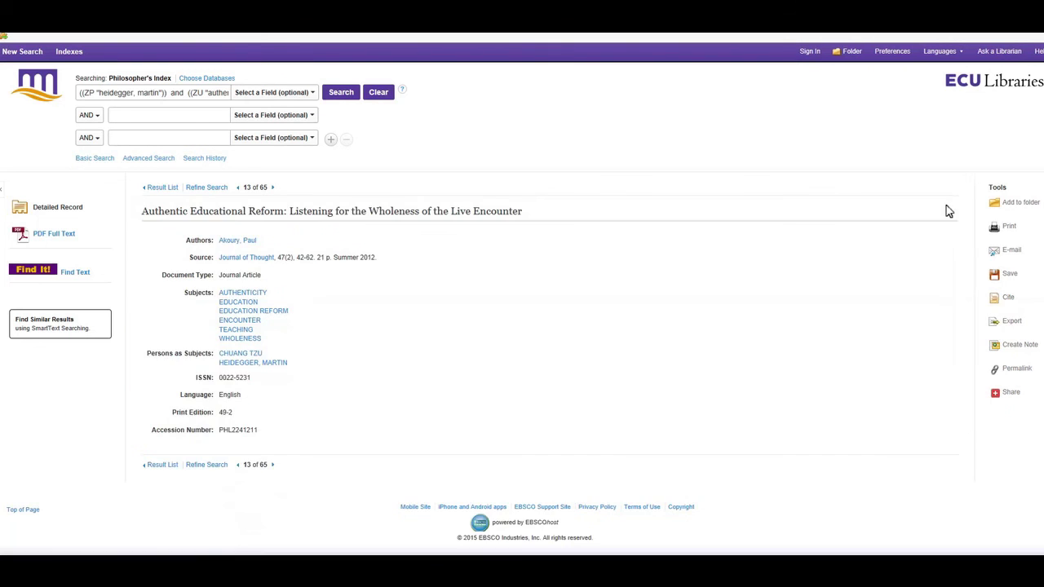